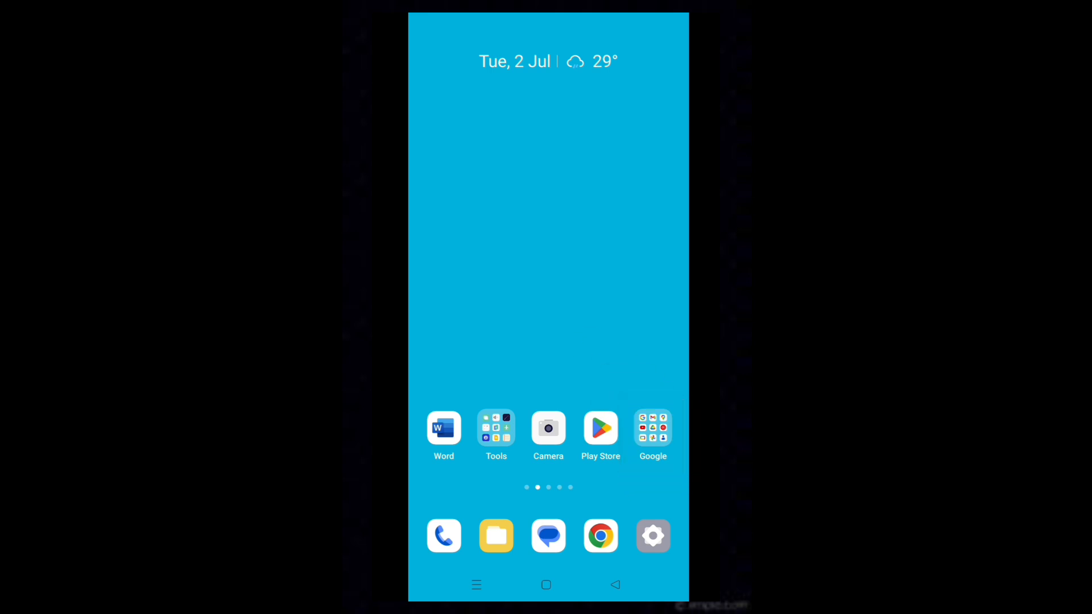
Launch Maps from the Google folder and reach Your Timeline via the profile avatar
{"action": "left_click", "coordinate": [653, 428]}
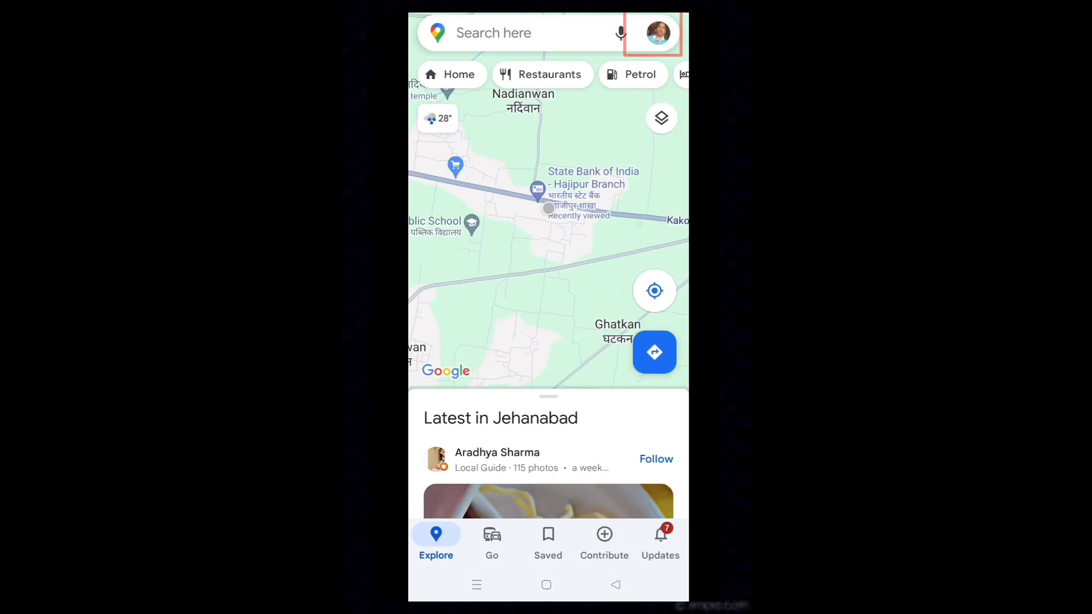
{"action": "left_click", "coordinate": [658, 32]}
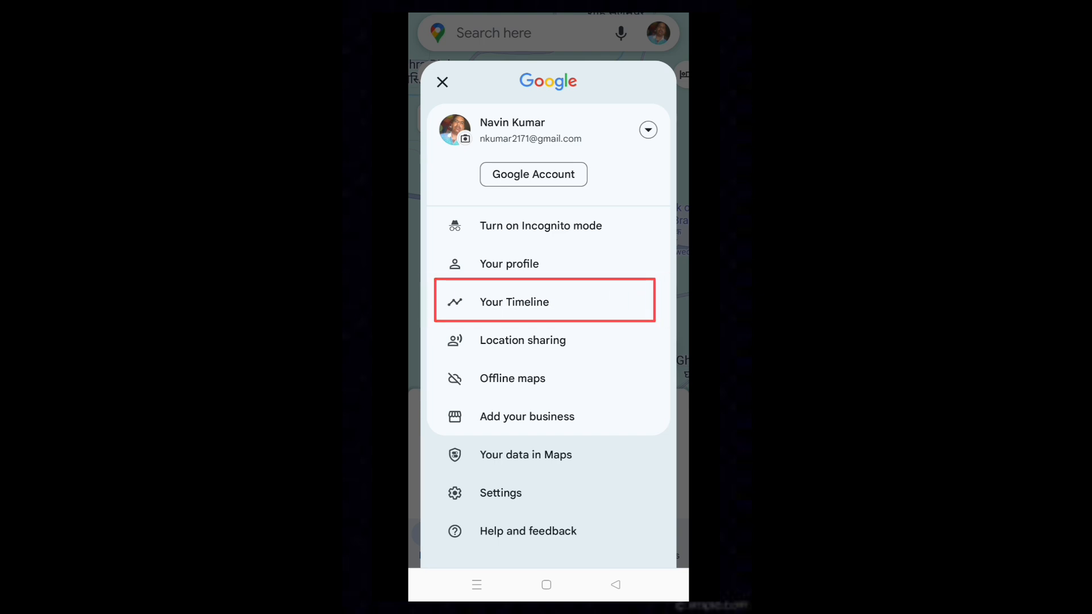
{"action": "left_click", "coordinate": [514, 303]}
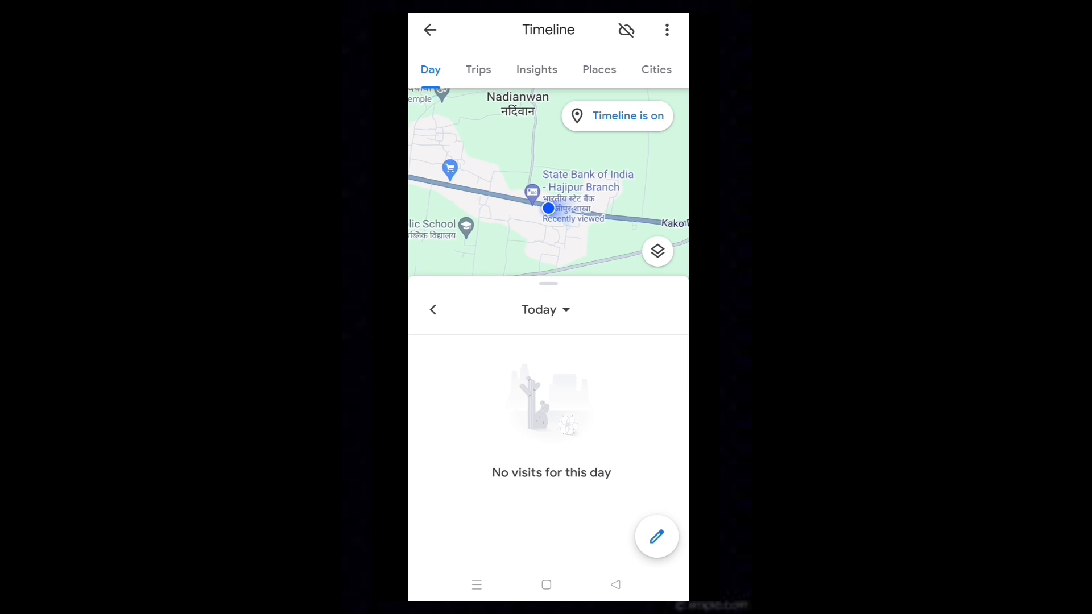
Review the Trips, Insights, Cities and World views, all empty, and return to Trips
{"action": "left_click", "coordinate": [478, 69]}
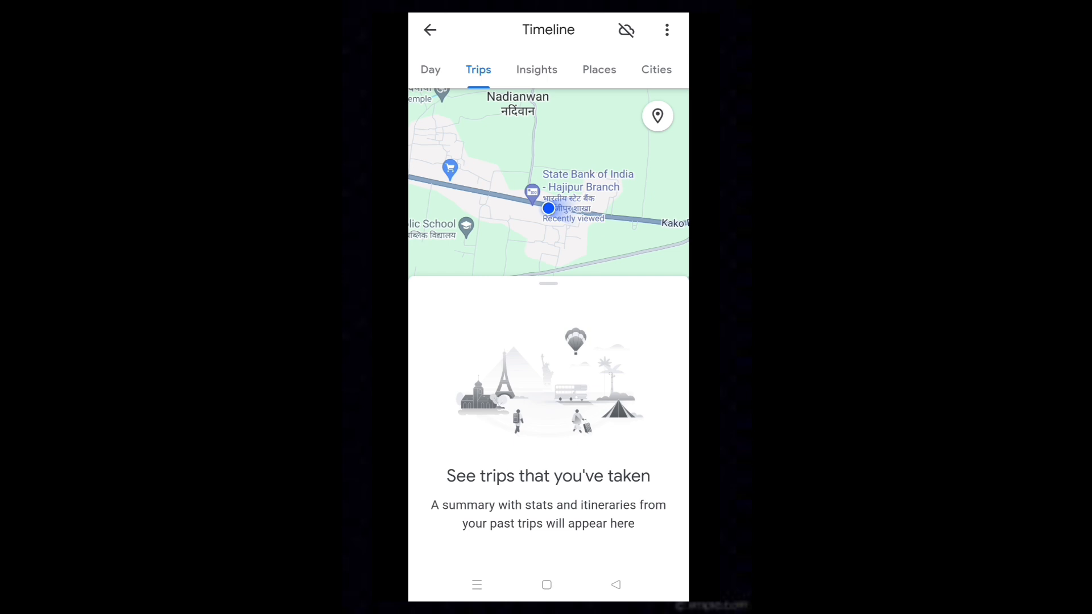
{"action": "left_click", "coordinate": [536, 68]}
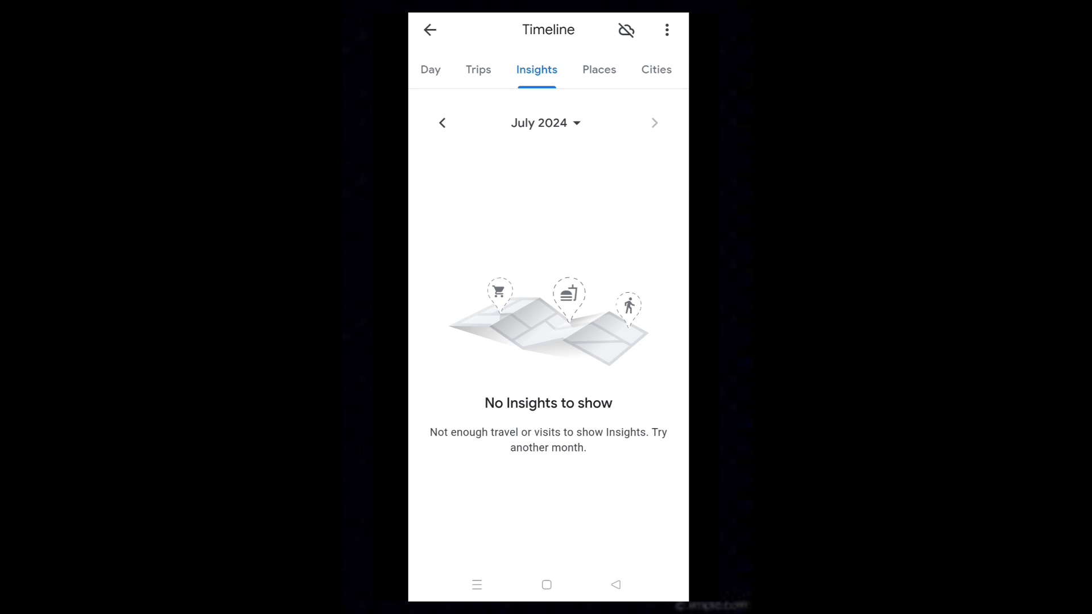
{"action": "left_click", "coordinate": [655, 69]}
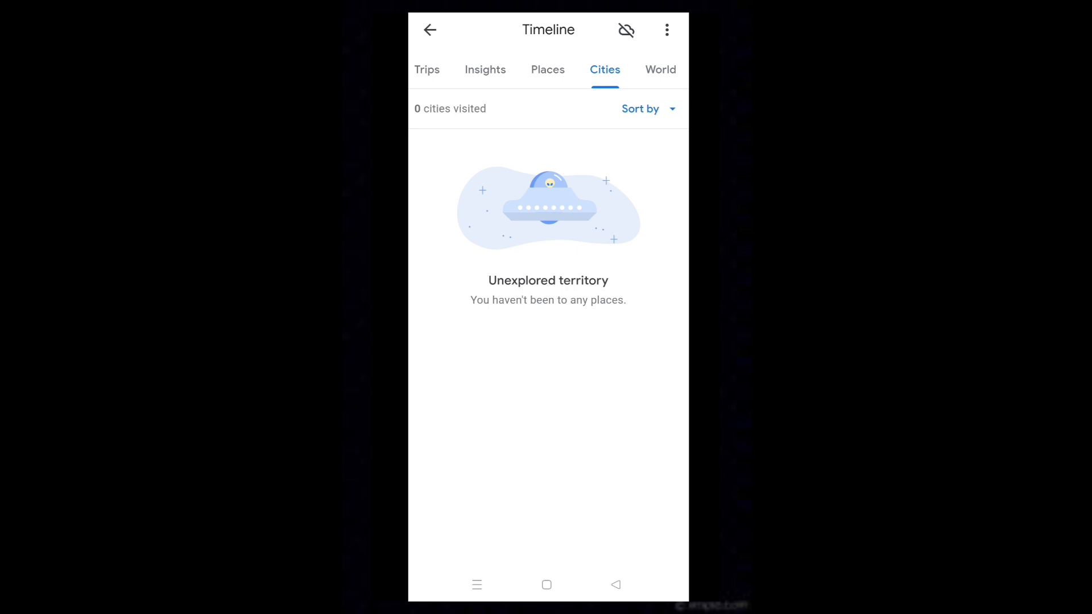
{"action": "left_click", "coordinate": [661, 69]}
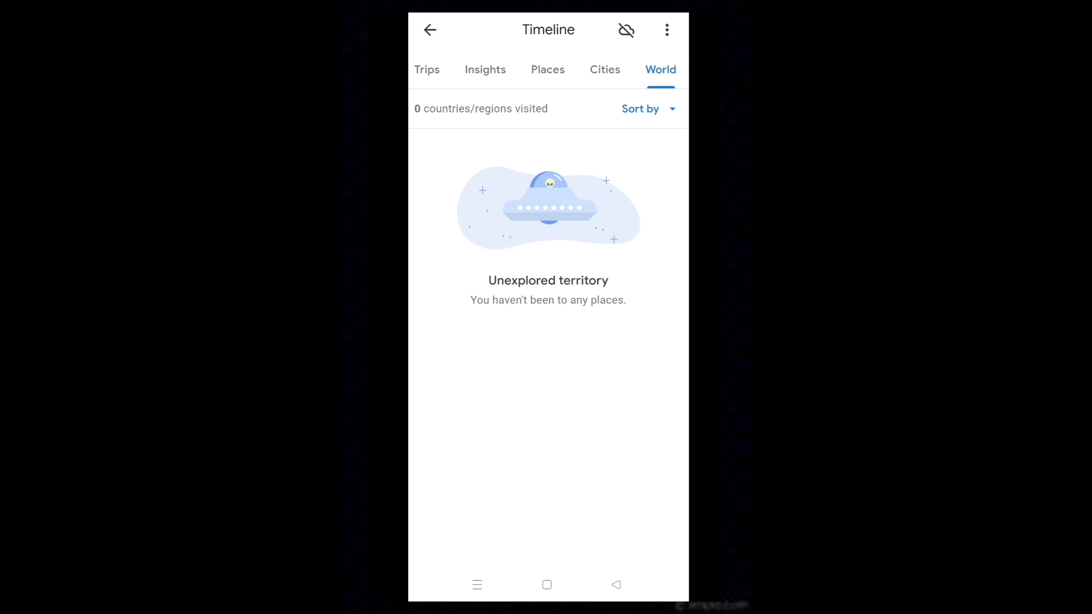
{"action": "left_click", "coordinate": [426, 70]}
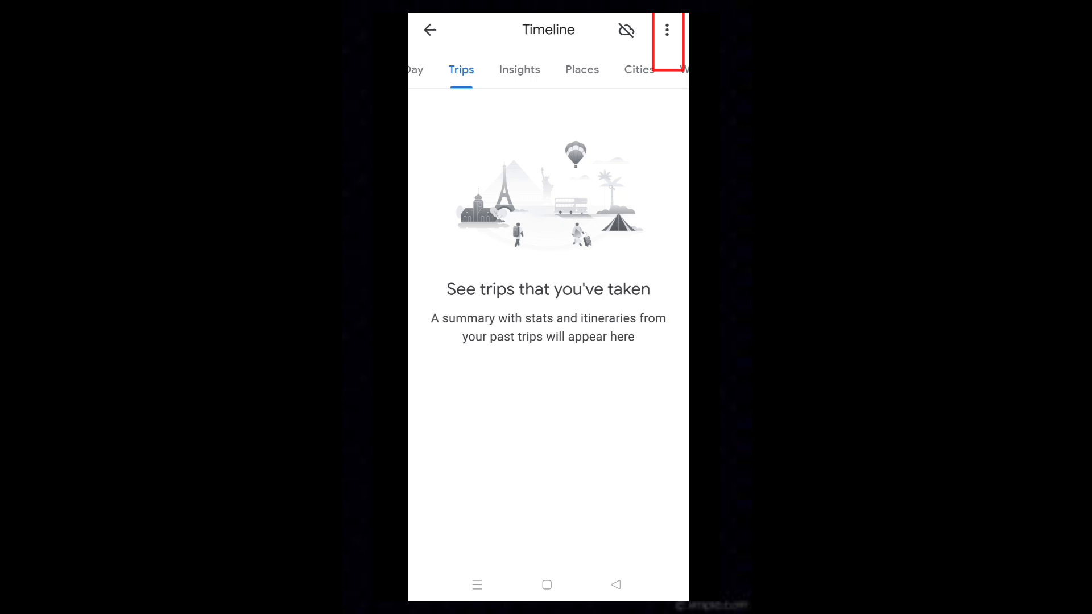
Reach the Activity controls page via Location and privacy settings, showing Timeline off
{"action": "left_click", "coordinate": [666, 31]}
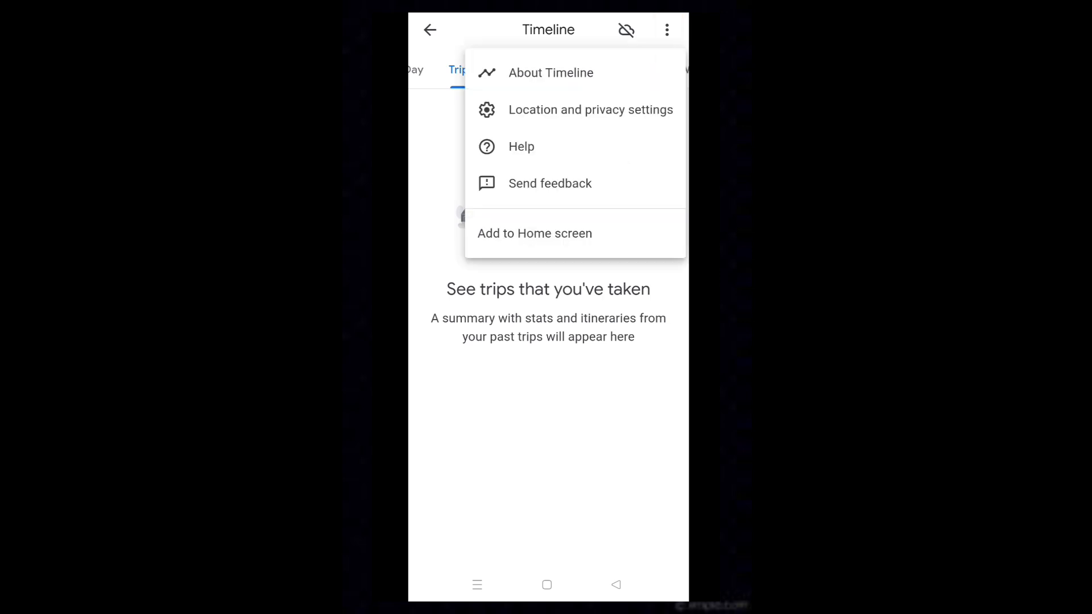
{"action": "left_click", "coordinate": [607, 111]}
{"action": "left_click", "coordinate": [662, 128]}
{"action": "scroll", "coordinate": [623, 463], "scroll_direction": "up", "scroll_amount": 2}
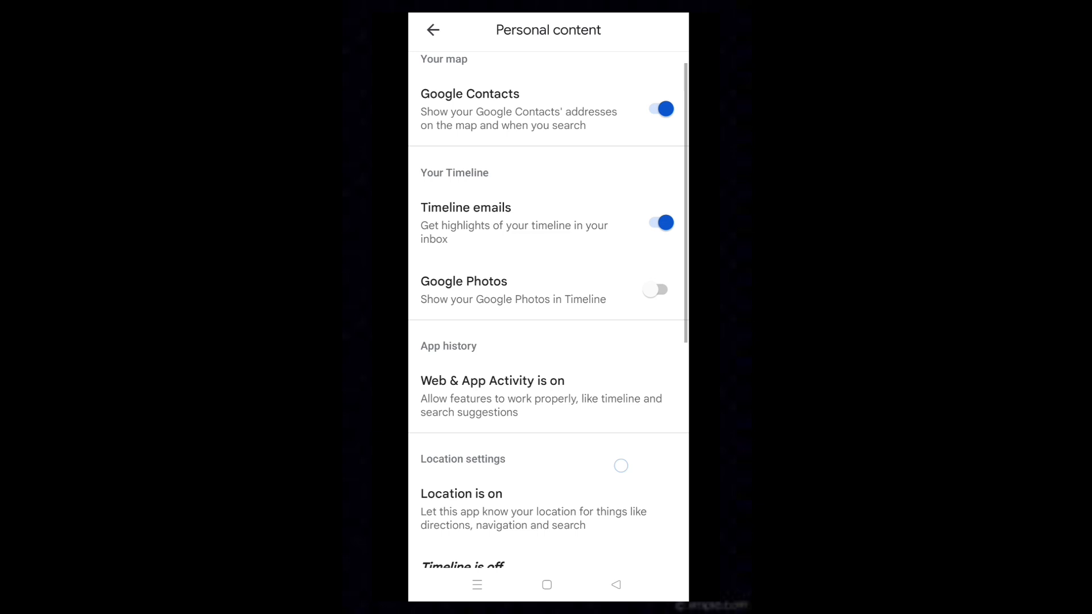
{"action": "scroll", "coordinate": [627, 366], "scroll_direction": "down", "scroll_amount": 3}
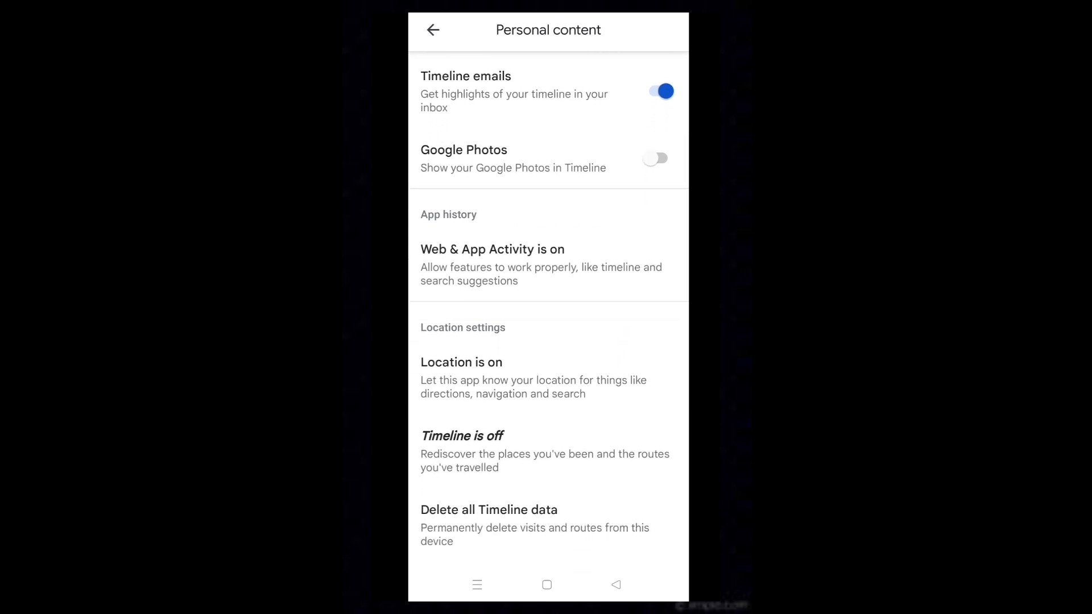
{"action": "left_click", "coordinate": [529, 455]}
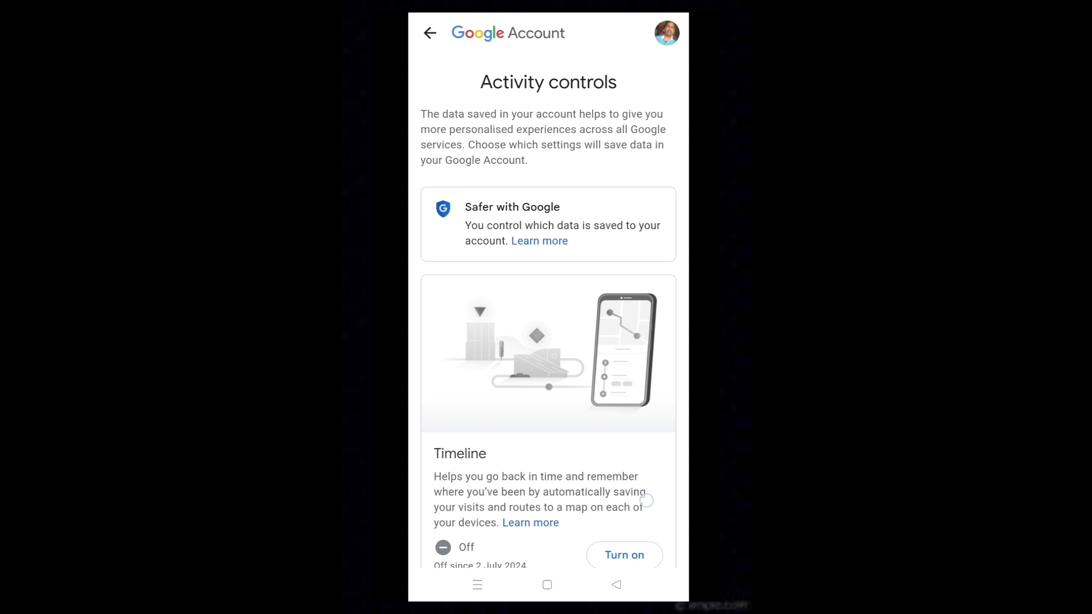
{"action": "scroll", "coordinate": [646, 500], "scroll_direction": "down", "scroll_amount": 2}
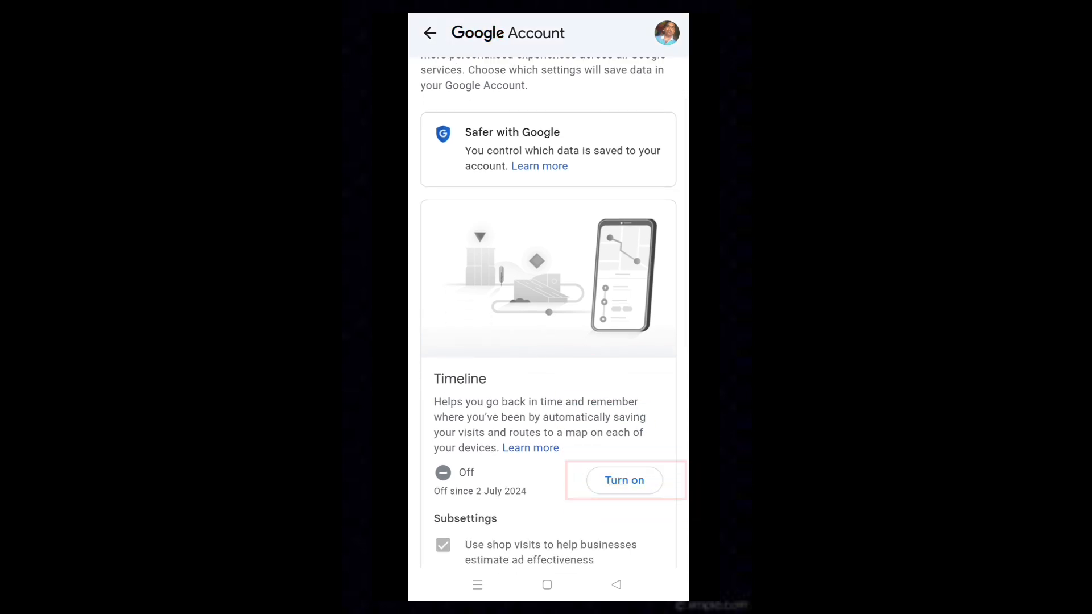
Switch Timeline saving on for the Google Account and acknowledge the confirmation
{"action": "left_click", "coordinate": [625, 481]}
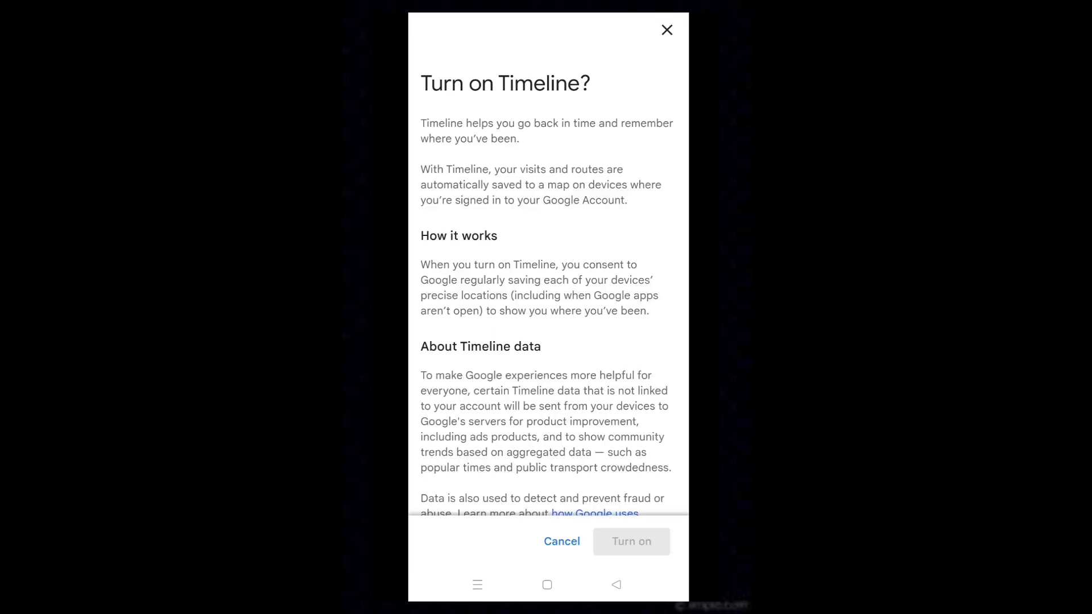
{"action": "scroll", "coordinate": [547, 286], "scroll_direction": "down", "scroll_amount": 5}
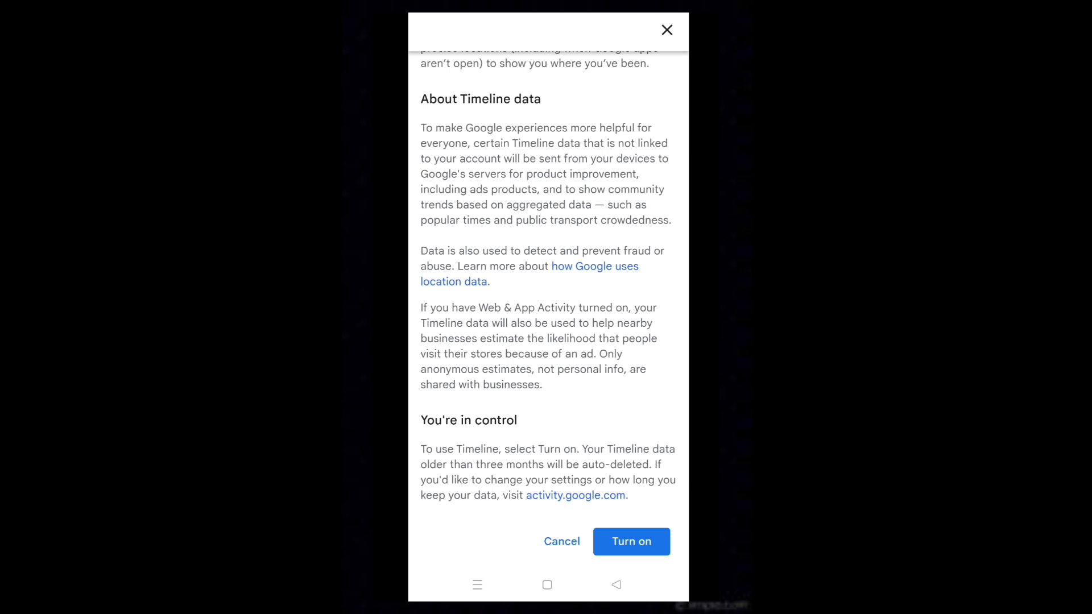
{"action": "left_click", "coordinate": [630, 546]}
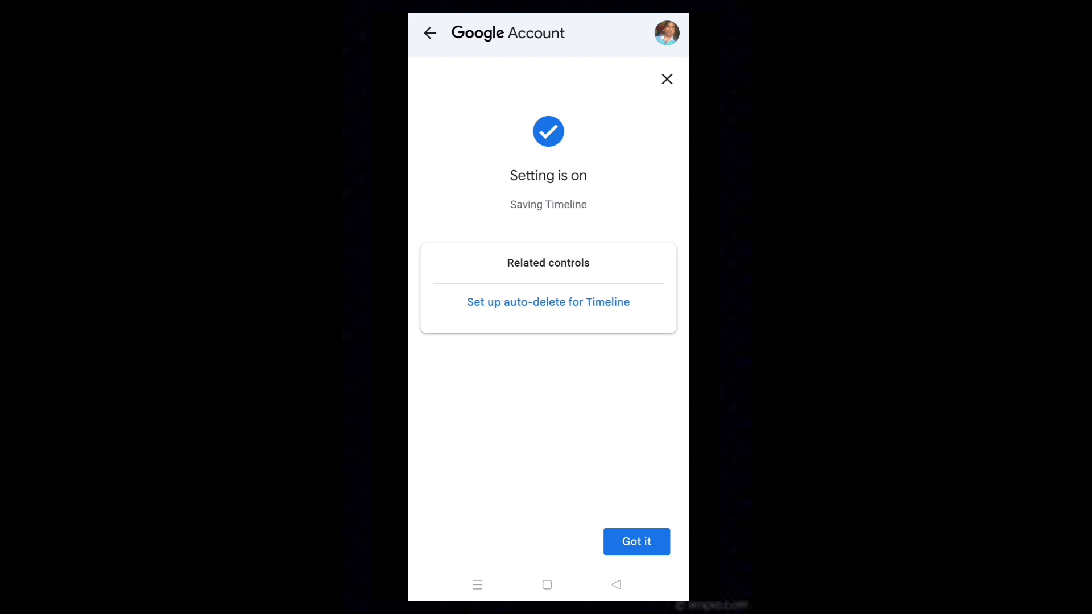
{"action": "left_click", "coordinate": [637, 541]}
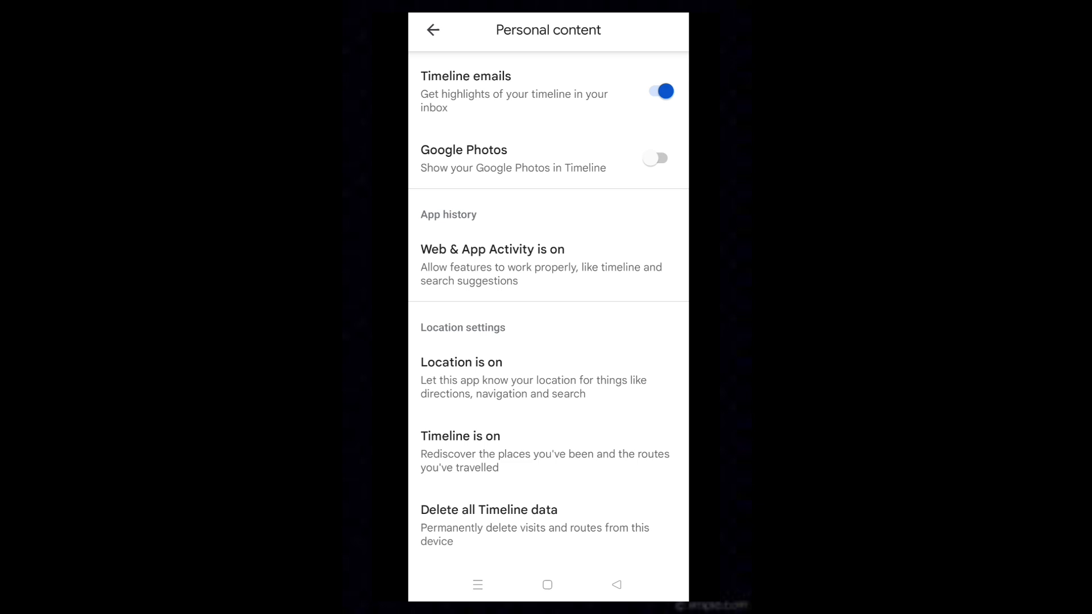
{"action": "scroll", "coordinate": [549, 311], "scroll_direction": "down", "scroll_amount": 3}
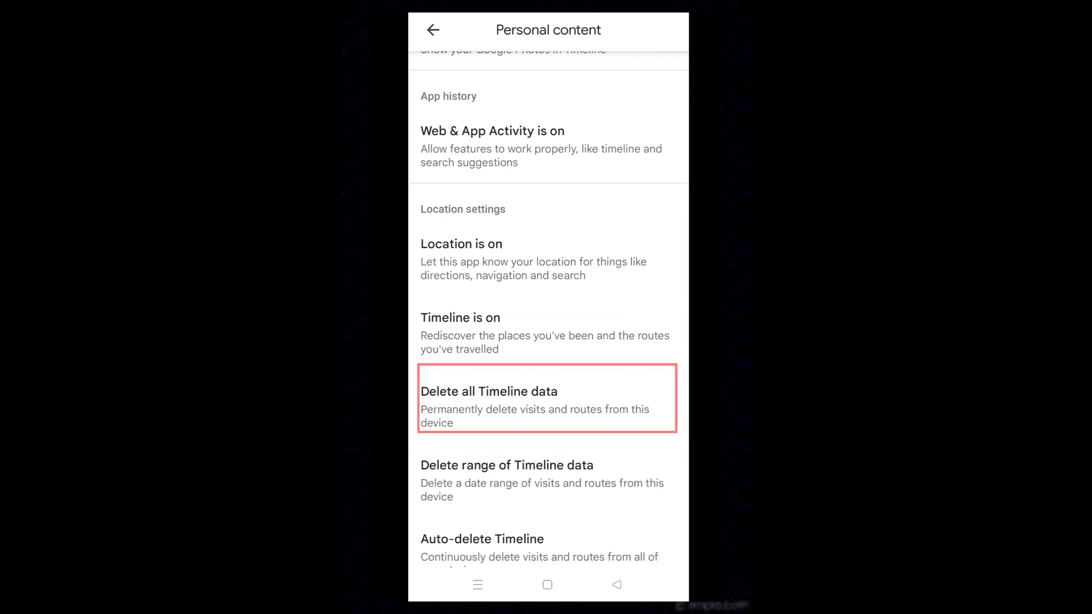
Permanently delete all Timeline visits and routes from this device, acknowledging the warning
{"action": "left_click", "coordinate": [548, 399]}
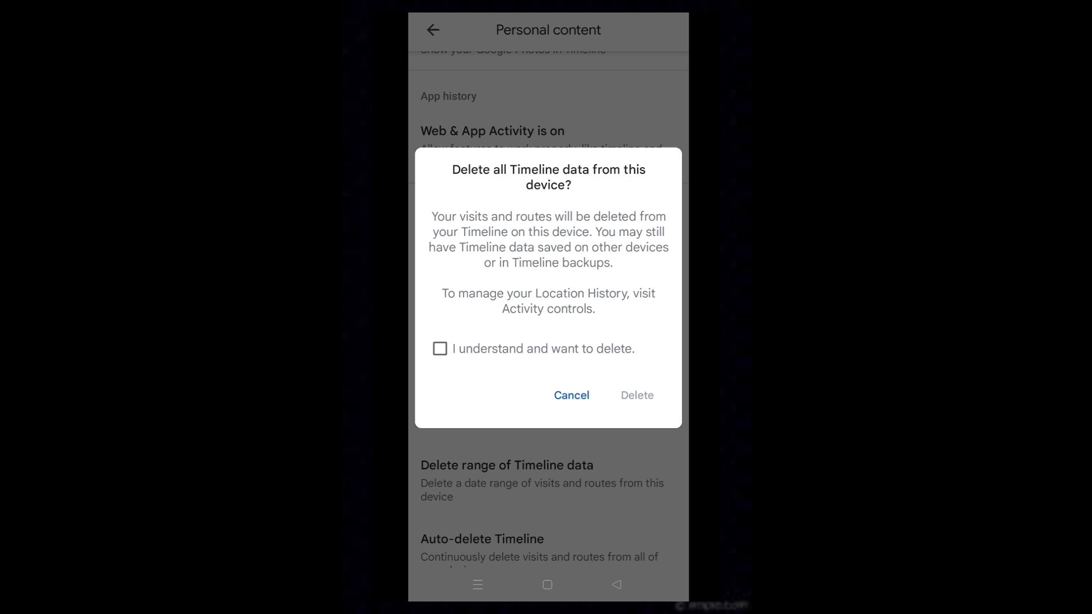
{"action": "left_click", "coordinate": [439, 348]}
{"action": "left_click", "coordinate": [638, 395]}
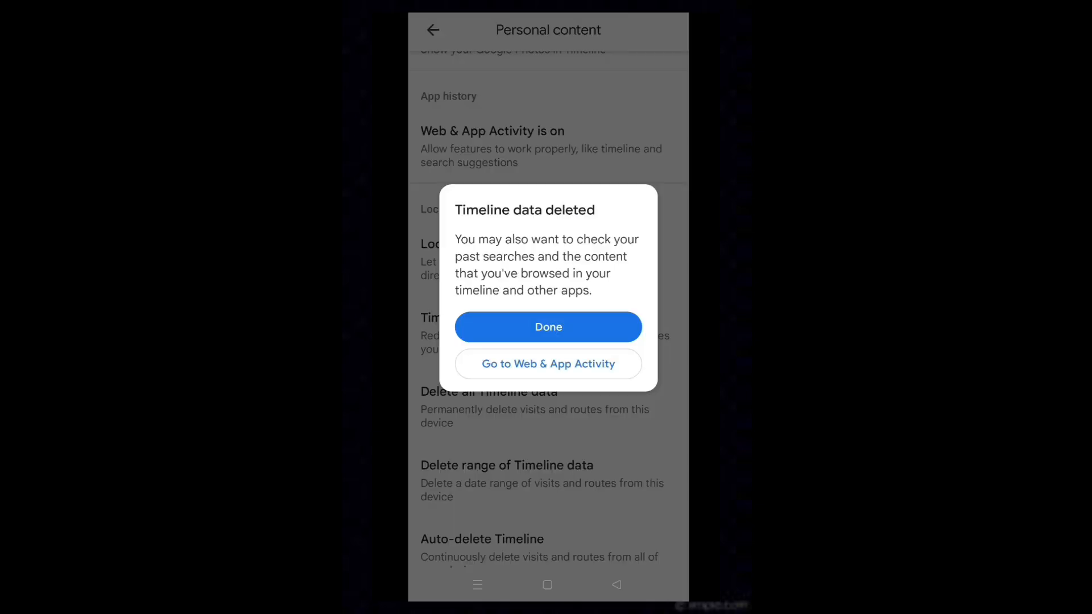
{"action": "left_click", "coordinate": [548, 326]}
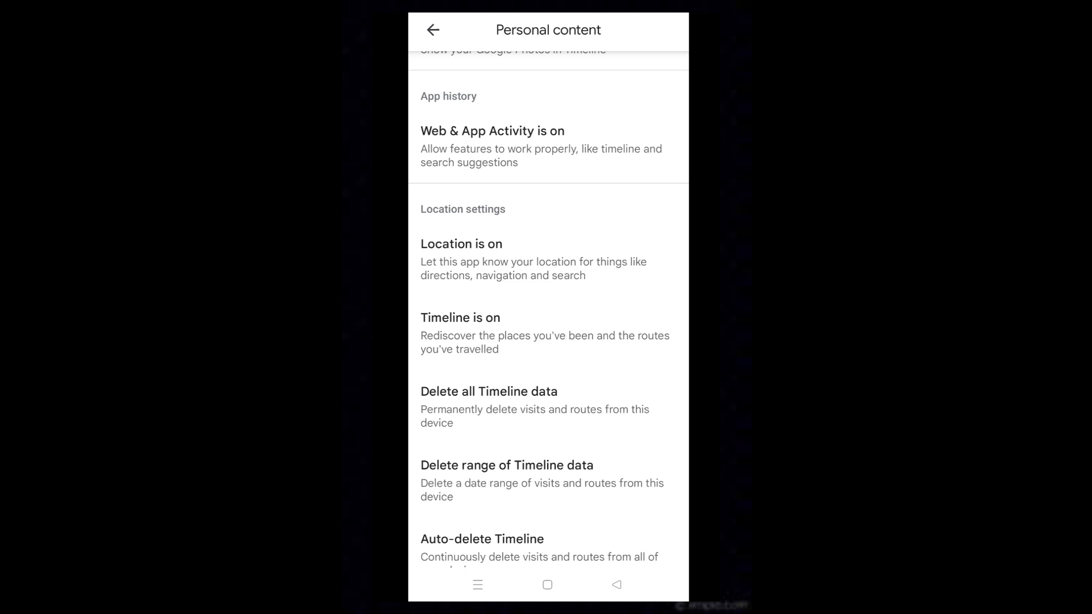
{"action": "left_click_drag", "start_coordinate": [613, 440], "coordinate": [613, 350]}
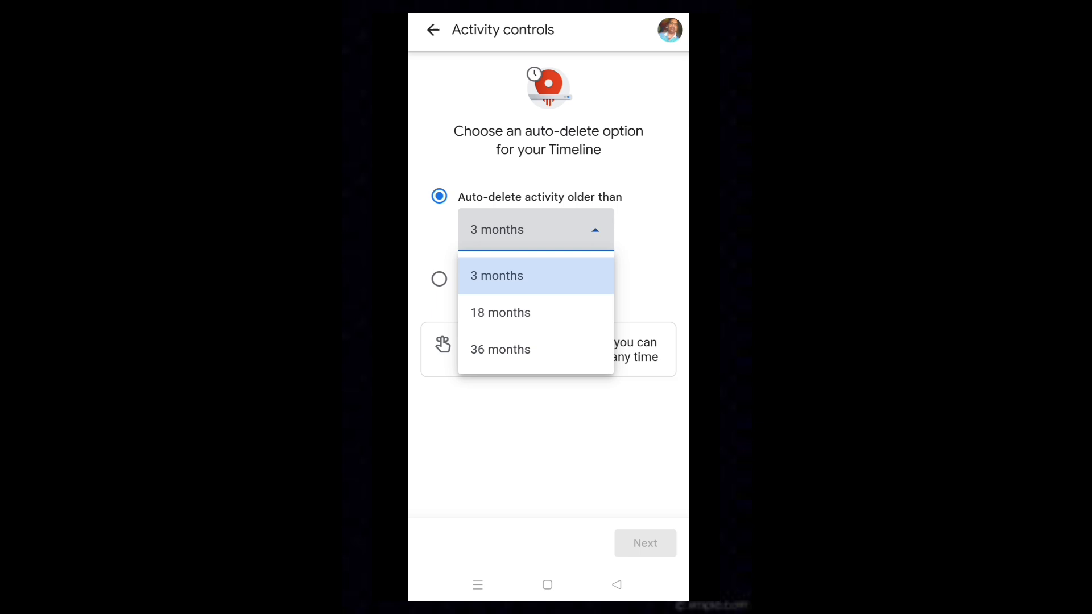
Set Timeline to auto-delete activity older than 18 months and confirm the change
{"action": "left_click", "coordinate": [518, 314]}
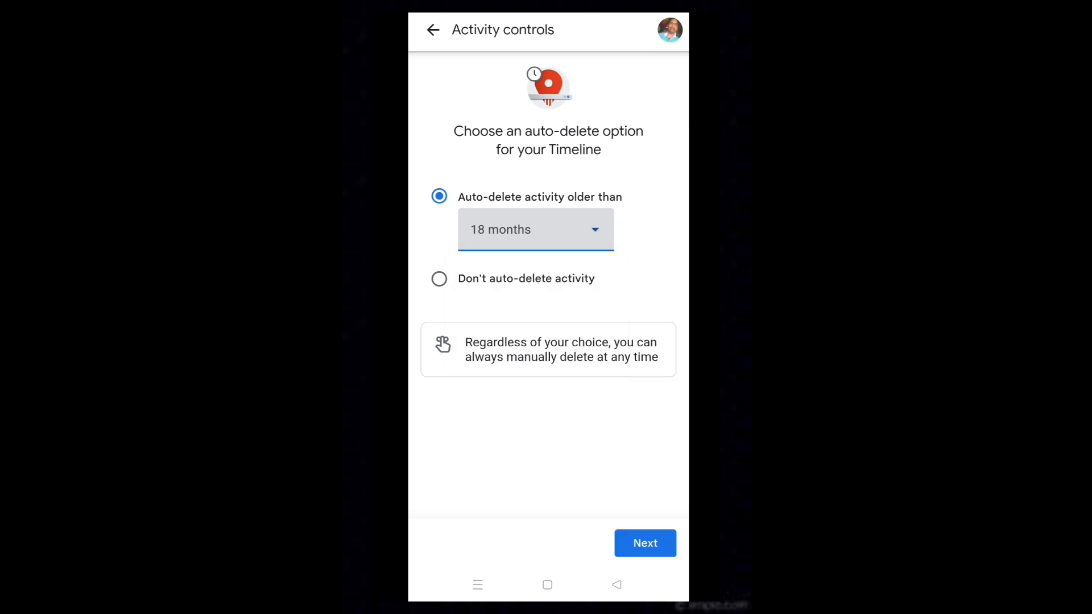
{"action": "left_click", "coordinate": [640, 546]}
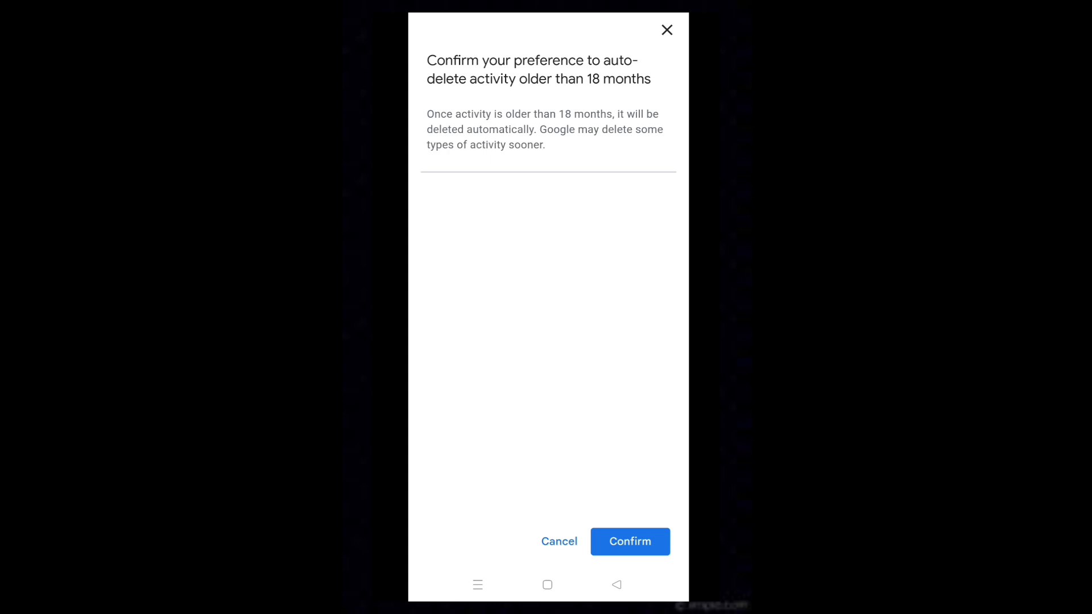
{"action": "left_click", "coordinate": [631, 545]}
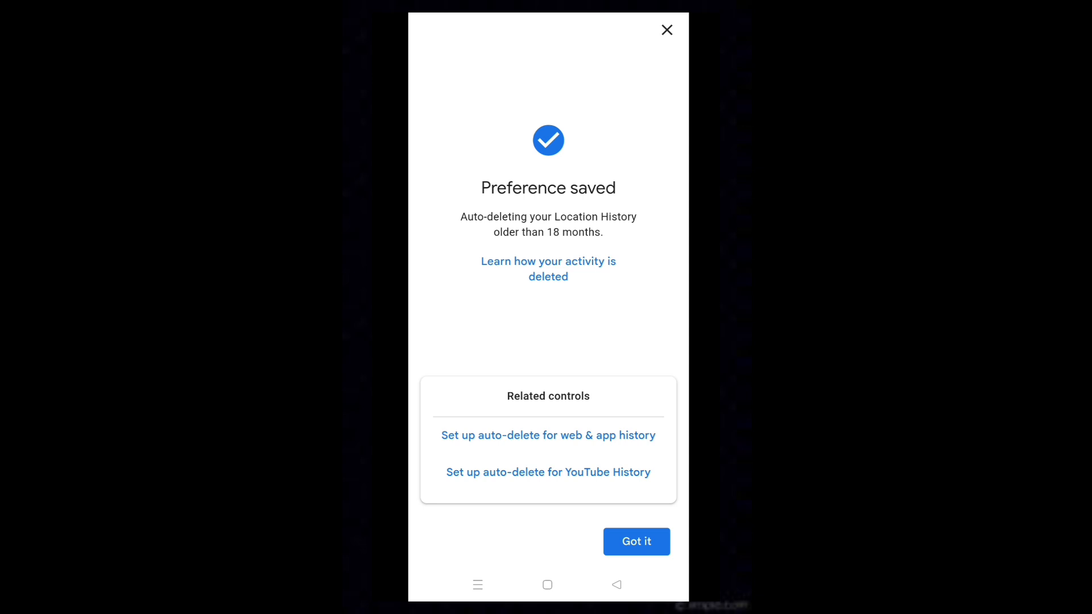
{"action": "left_click", "coordinate": [637, 541]}
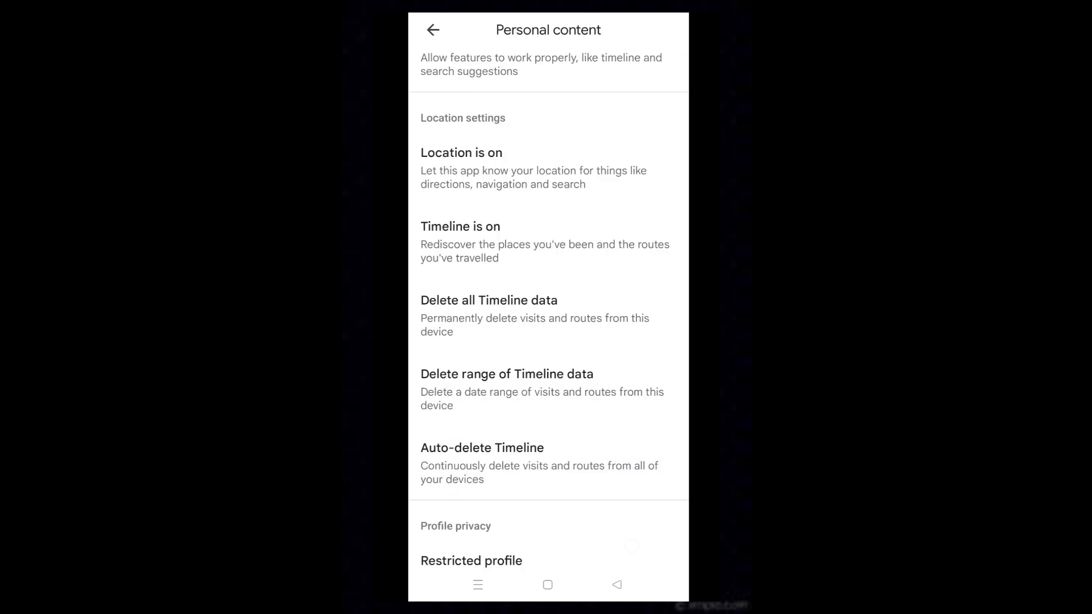